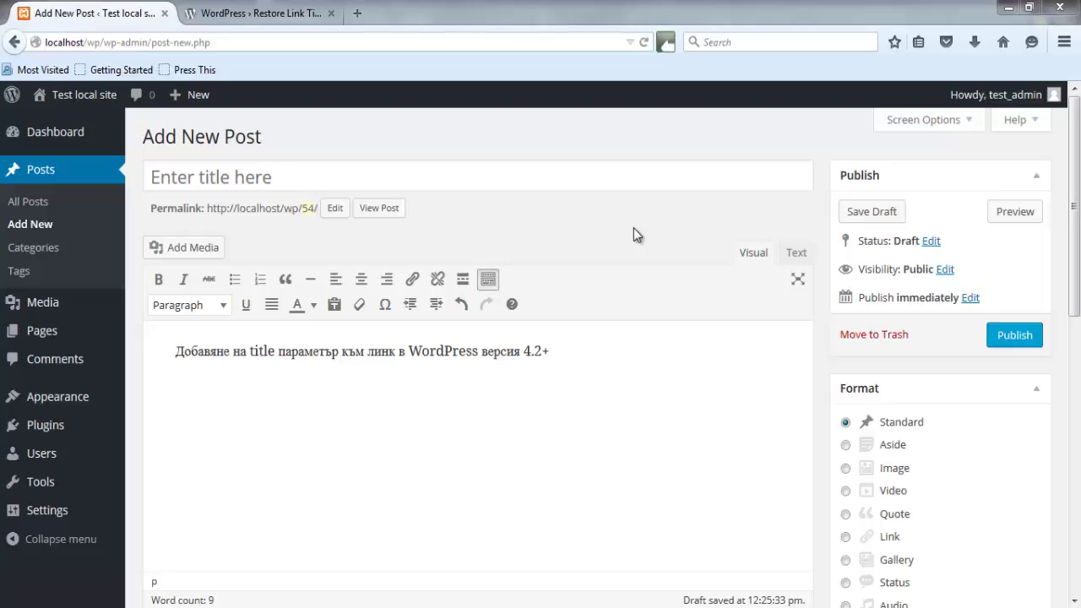
View the Restore Link Title Field plugin page and examine the post editor's link dialog for the words "title параметър"
click(274, 18)
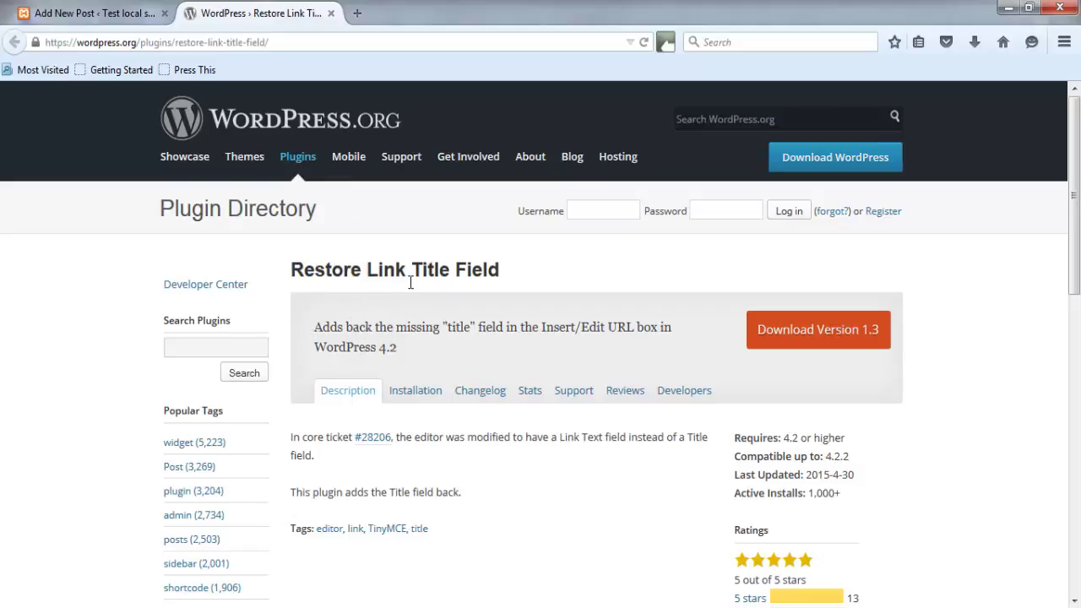
click(138, 14)
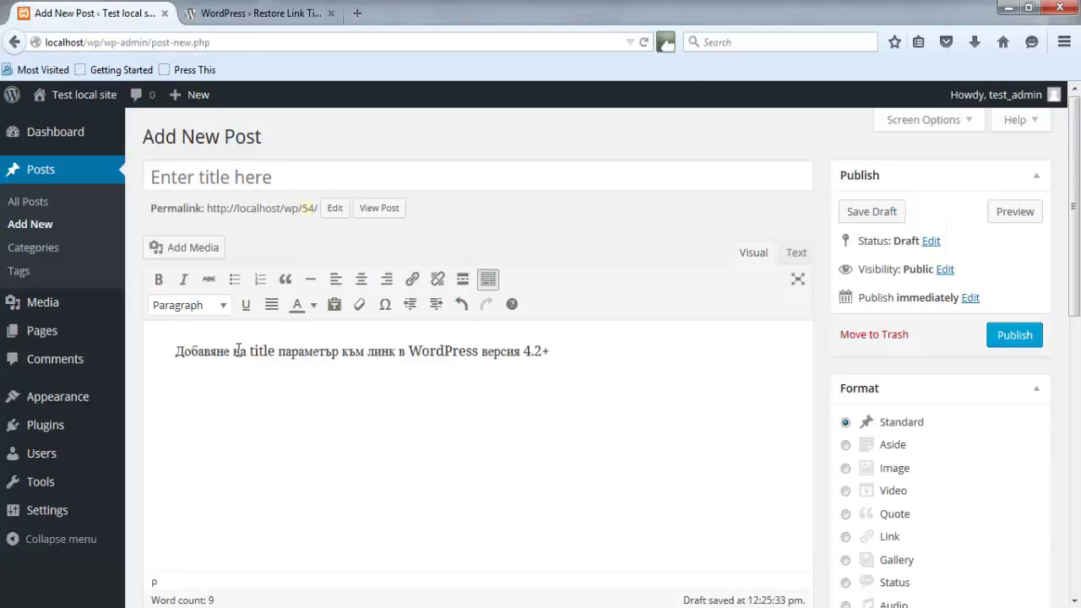
drag(250, 350, 339, 352)
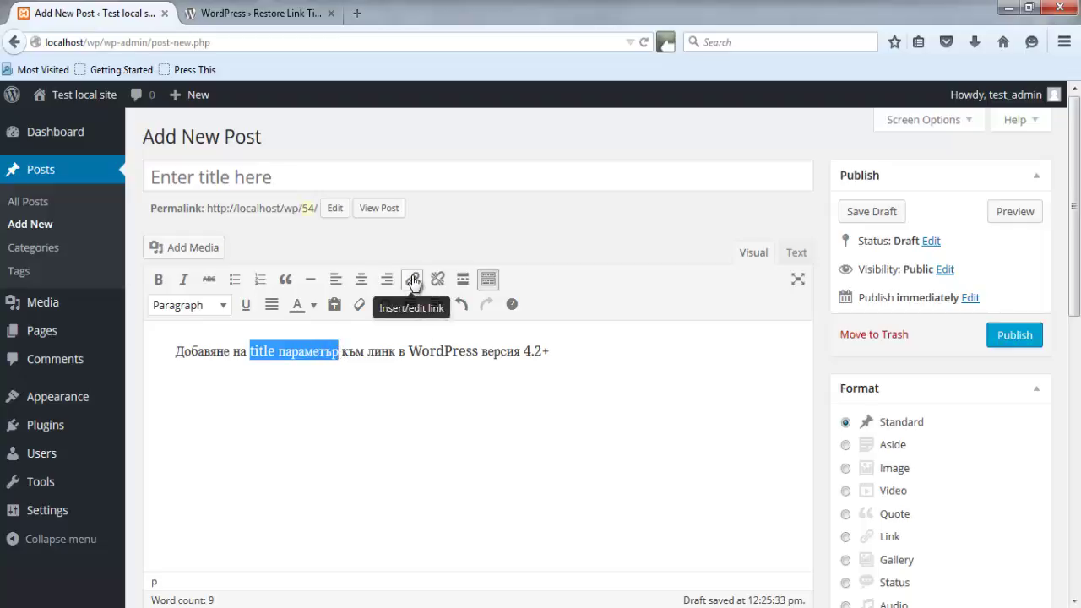
click(413, 280)
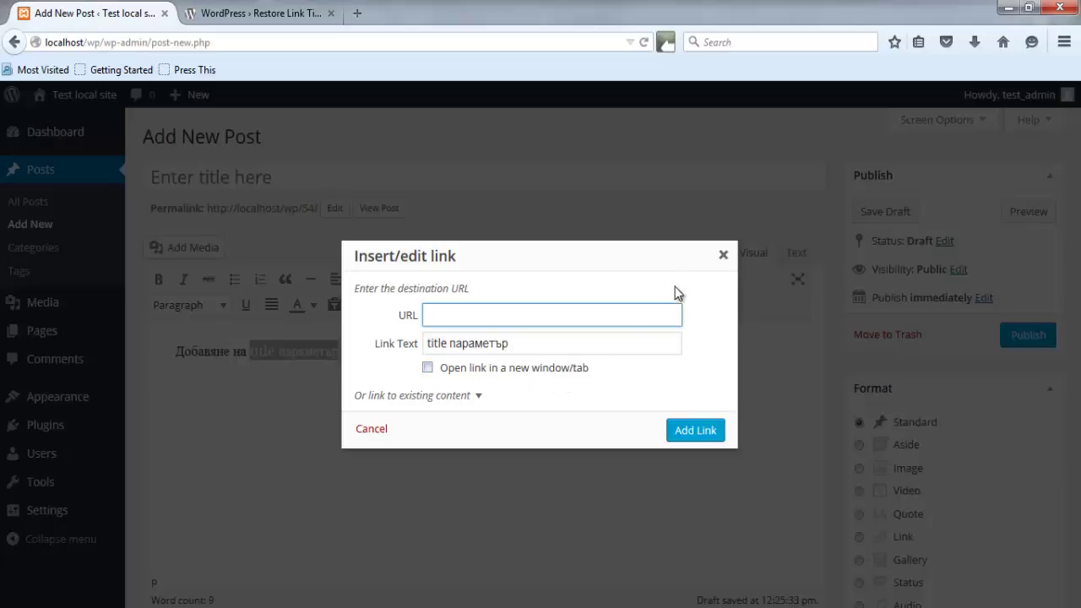
drag(724, 256, 668, 254)
key(Escape)
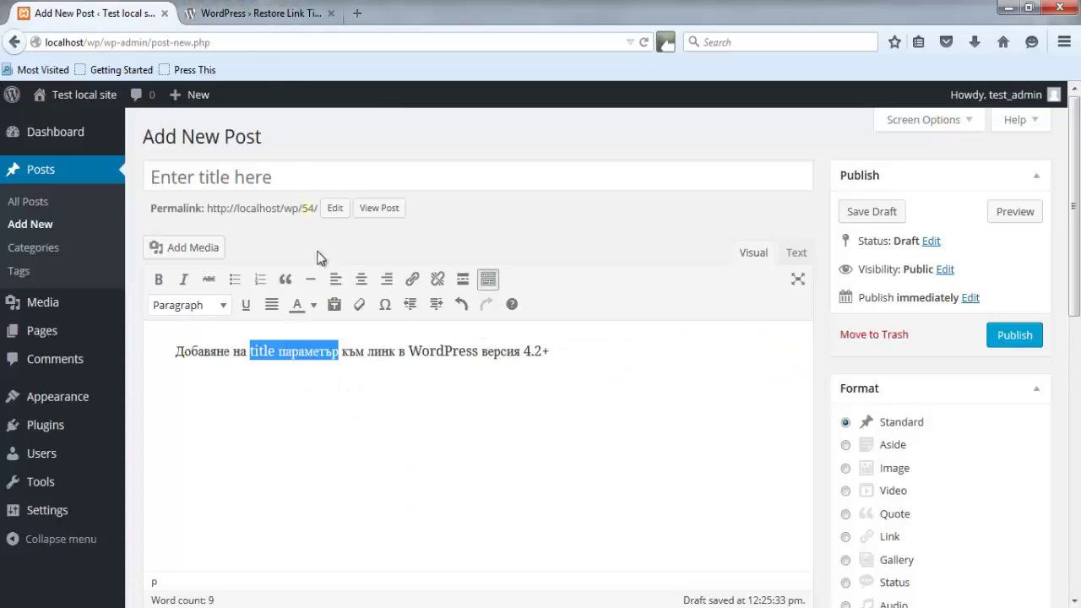
Save the post as a draft and go to the page for adding new plugins
click(857, 212)
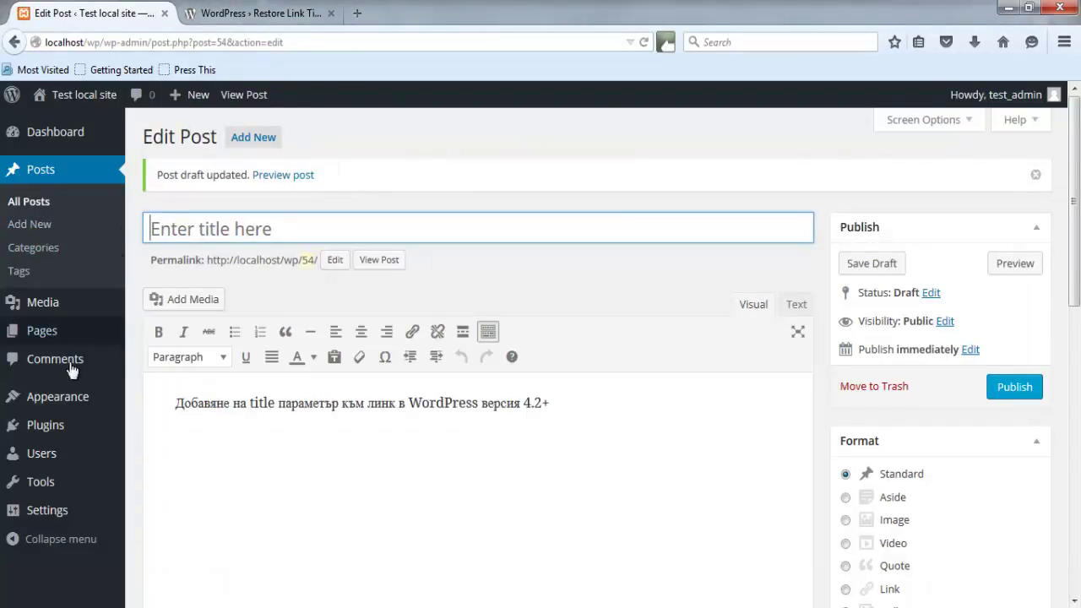
mouse_move(154, 431)
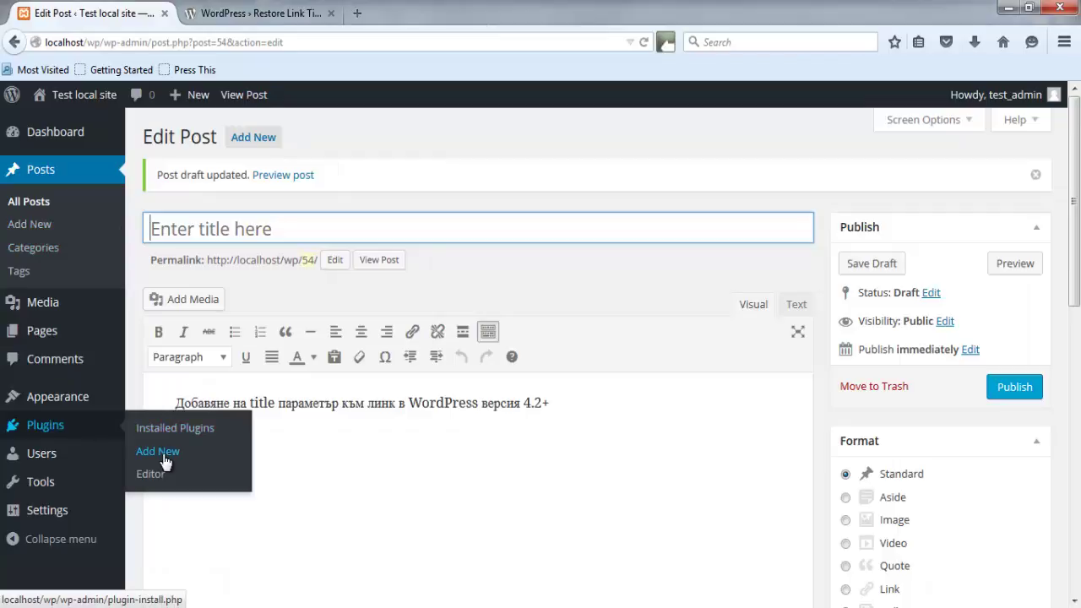
click(159, 452)
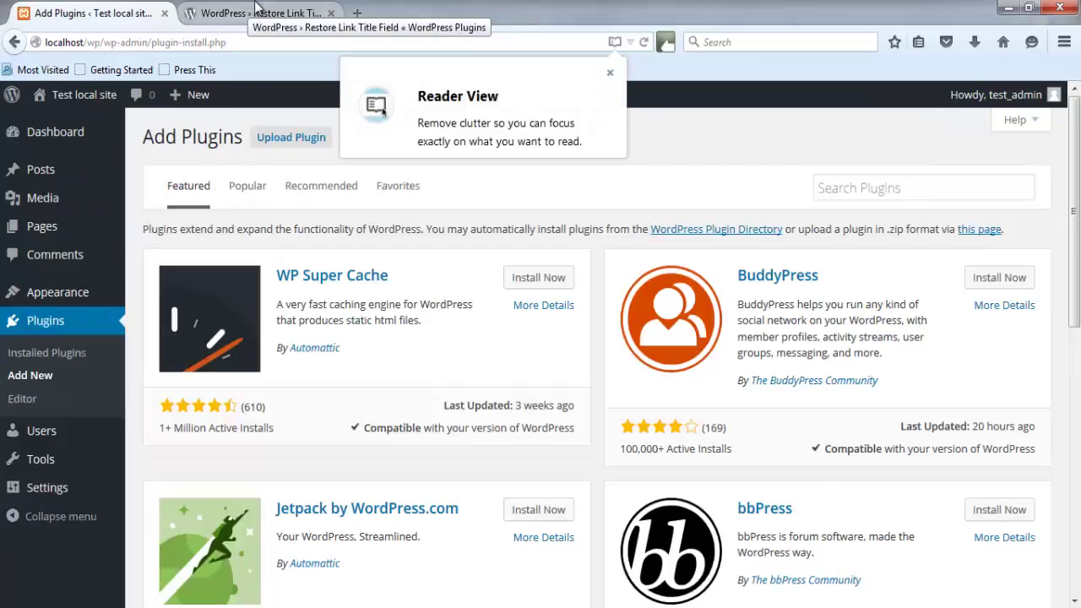
click(610, 72)
Search the available plugins for "wordpress restore link title"
click(847, 189)
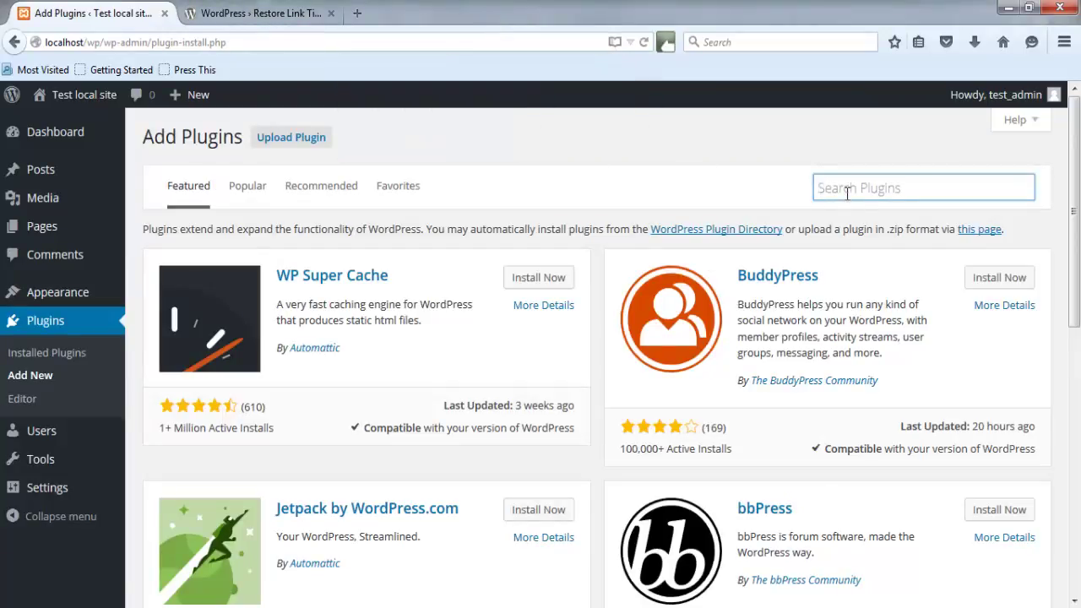
text(wordpress re)
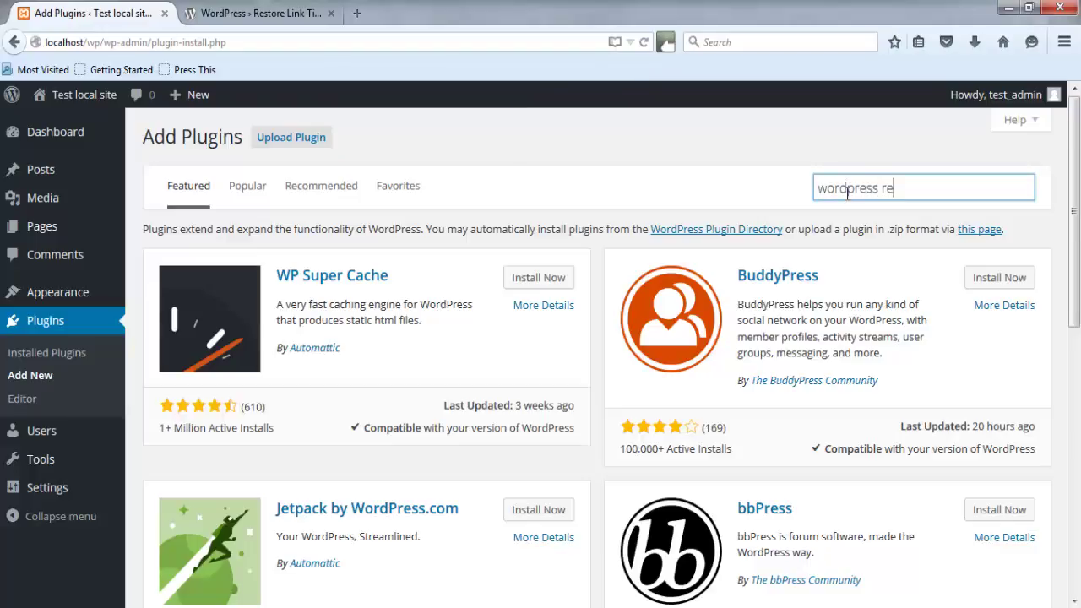
text(store link title)
key(Return)
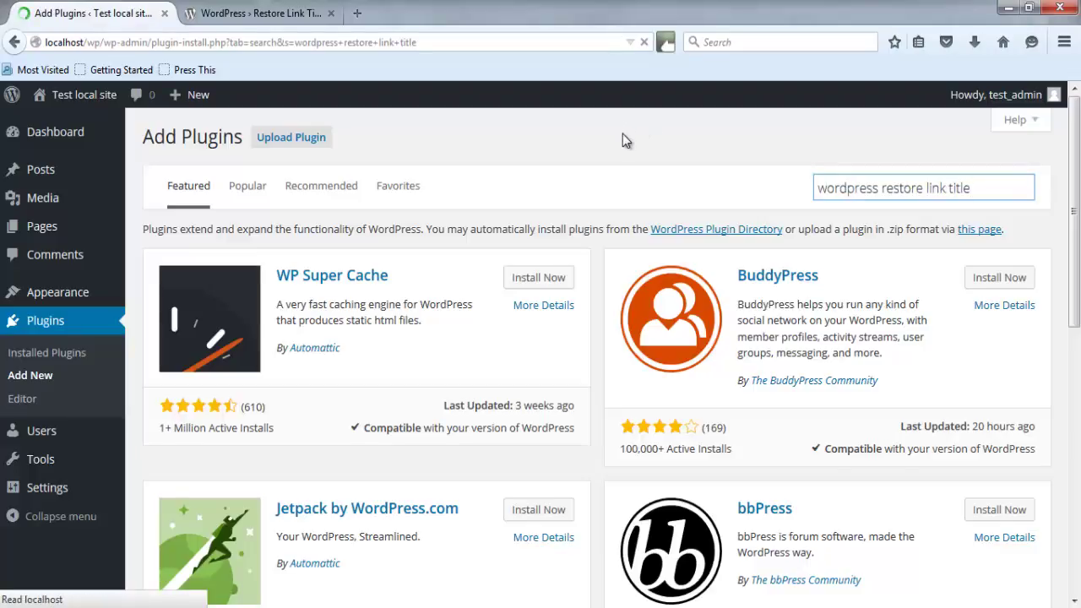
Review the Restore Link Title Field plugin's WordPress.org page, including its authors, support and compatibility details
click(250, 13)
scroll(727, 315, down, 5)
scroll(701, 319, down, 3)
scroll(688, 321, up, 2)
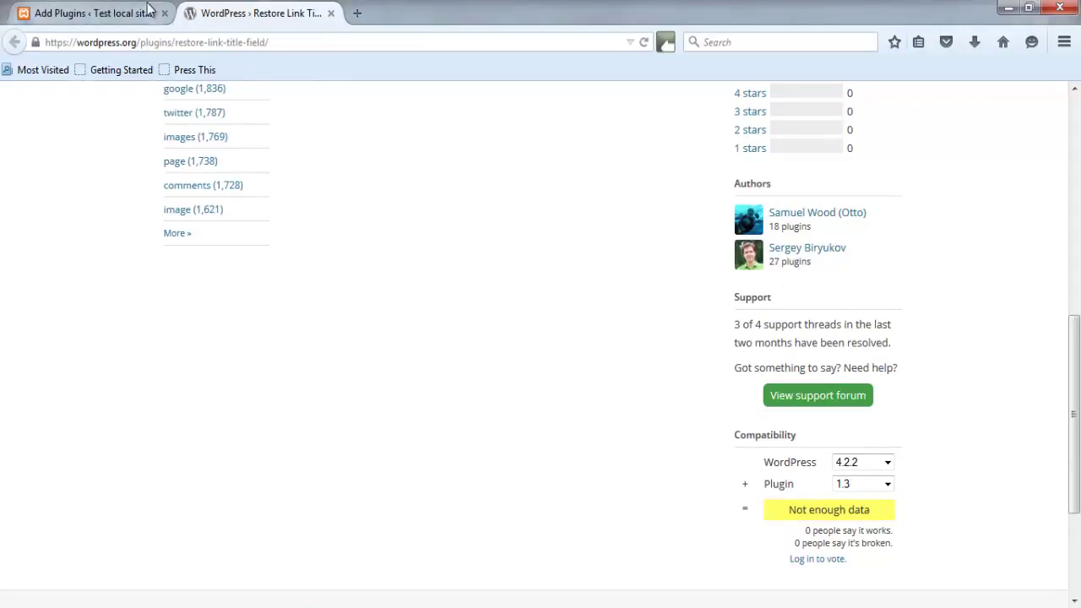
Install the Restore Link Title Field plugin from the search results and activate it
click(122, 14)
click(527, 275)
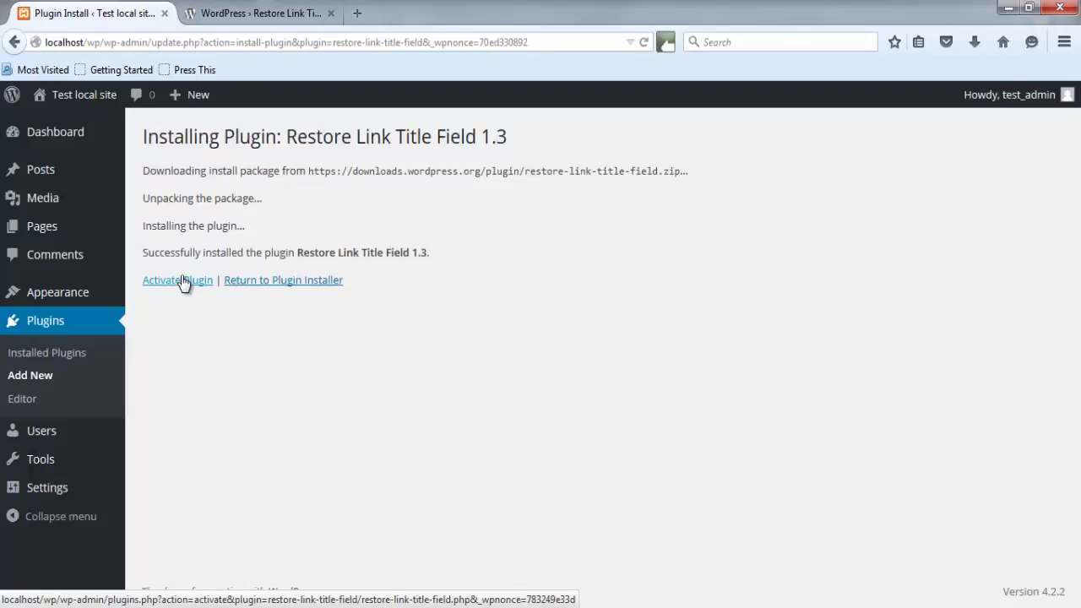
click(184, 282)
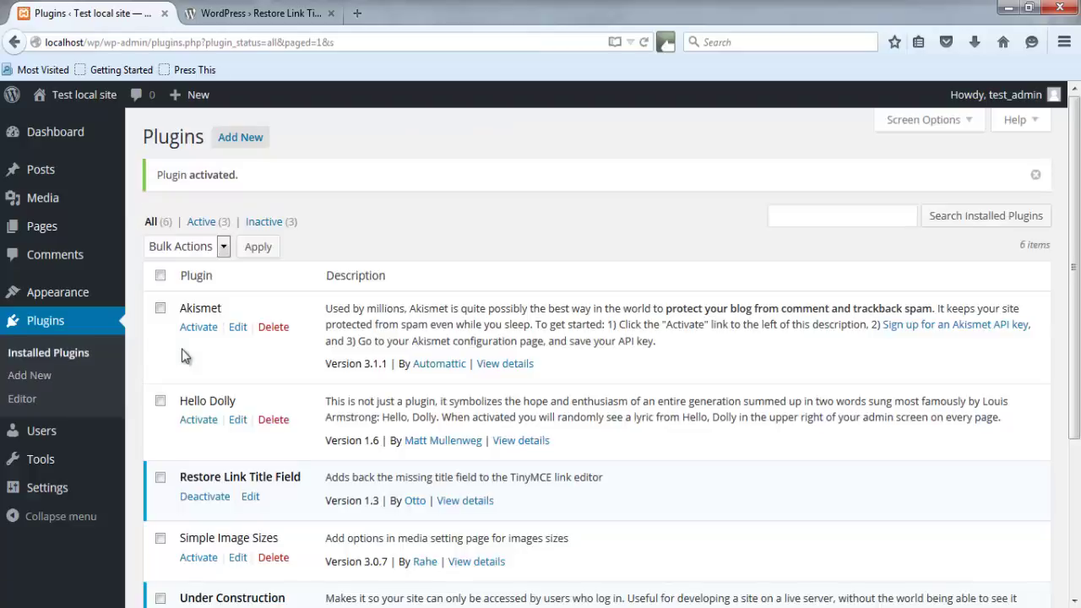
Open the most recent untitled draft, dated 2015/06/06, for editing from the list of all posts
scroll(287, 355, down, 2)
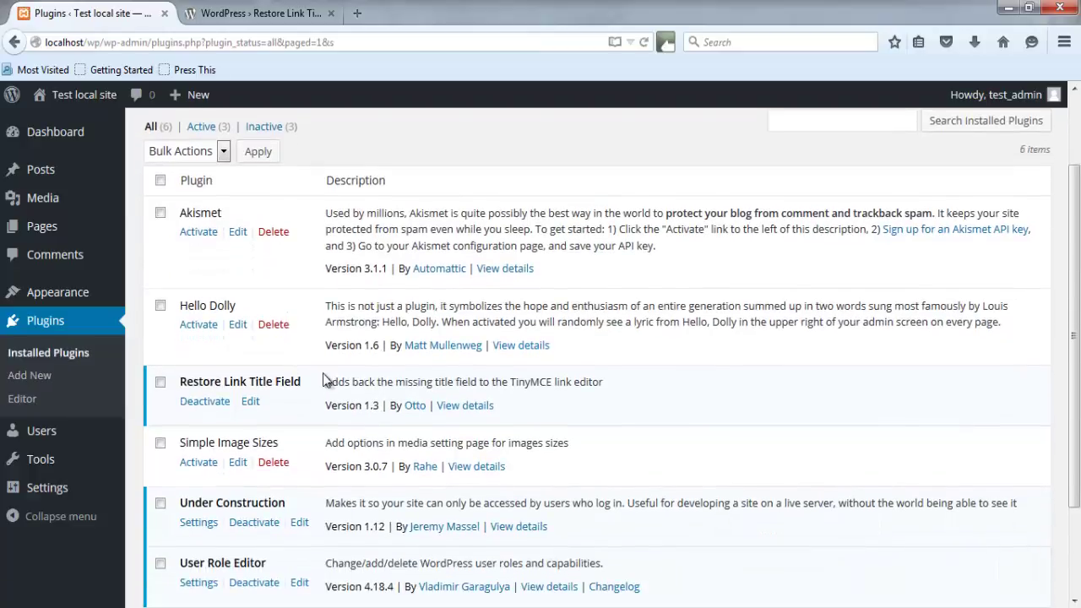
mouse_move(44, 494)
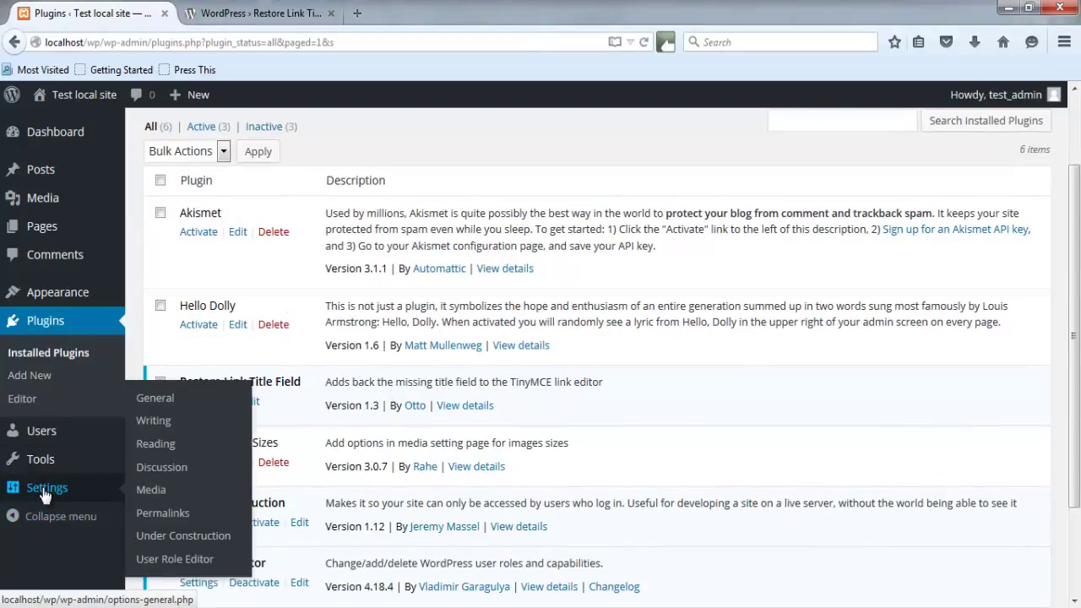
scroll(42, 456, up, 2)
mouse_move(36, 188)
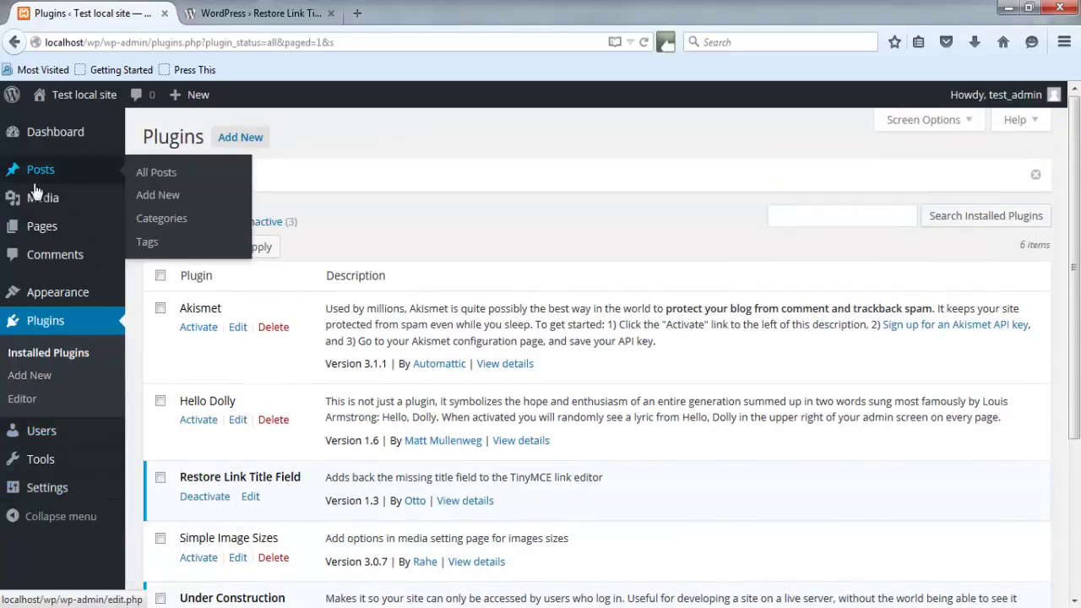
click(156, 174)
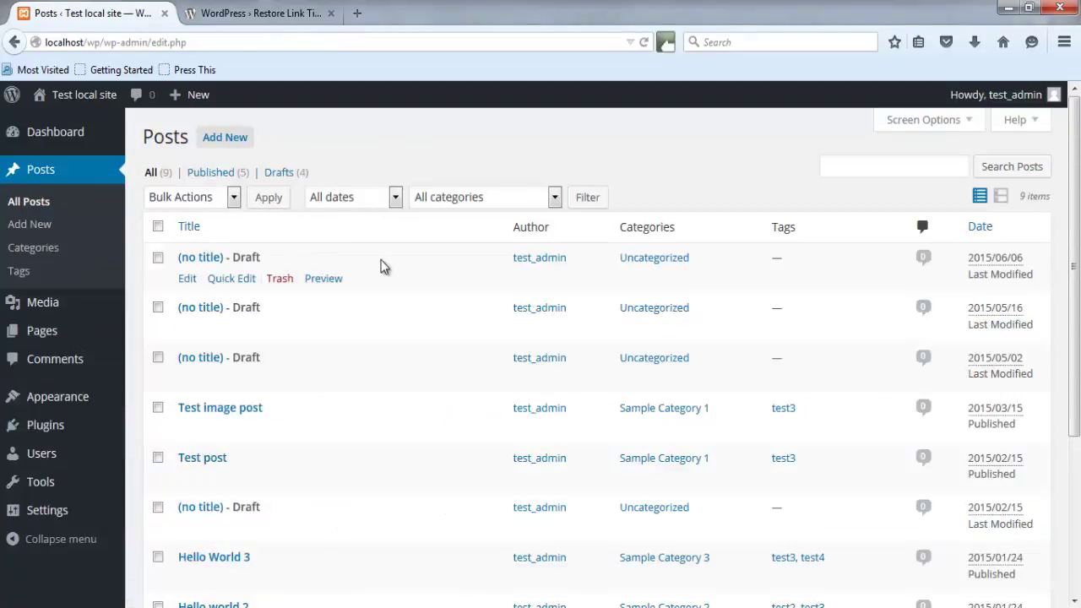
click(183, 280)
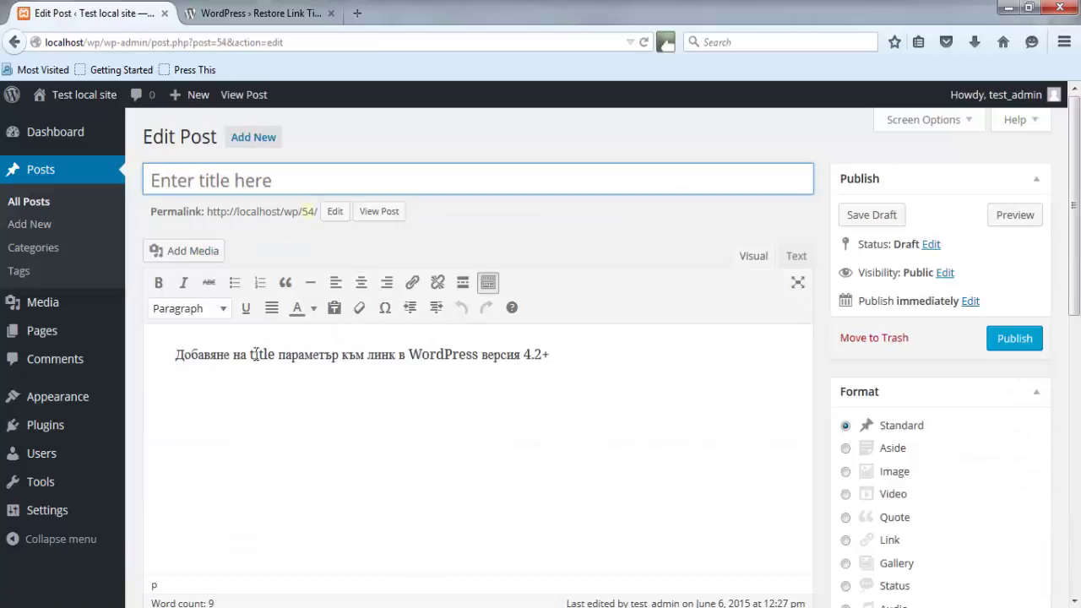
Start inserting a link on the words "title параметър" in the post body and activate the link's Title field
drag(251, 354, 340, 355)
click(413, 282)
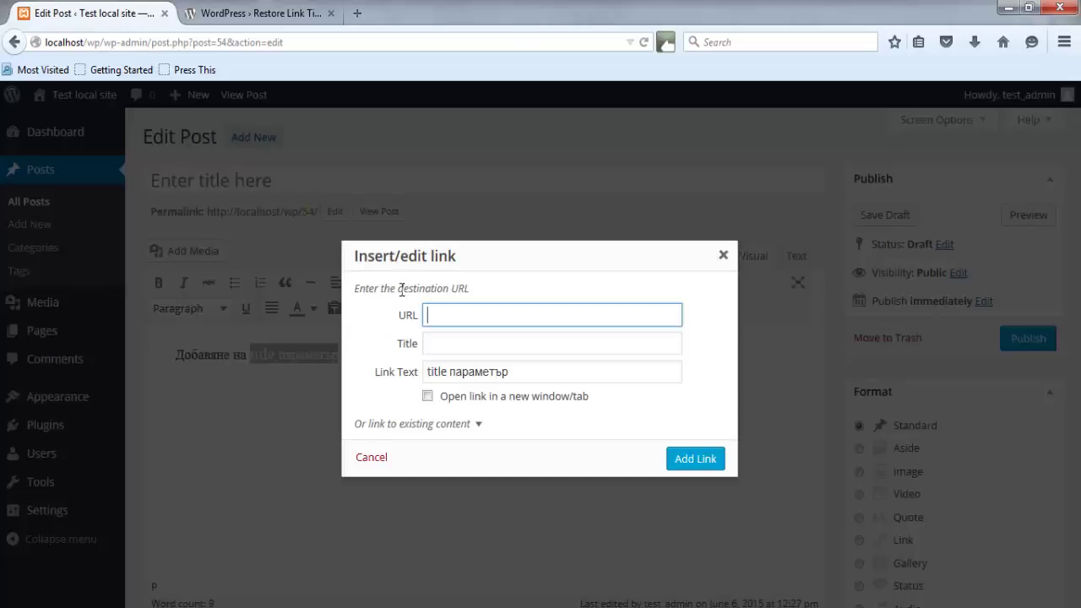
click(428, 343)
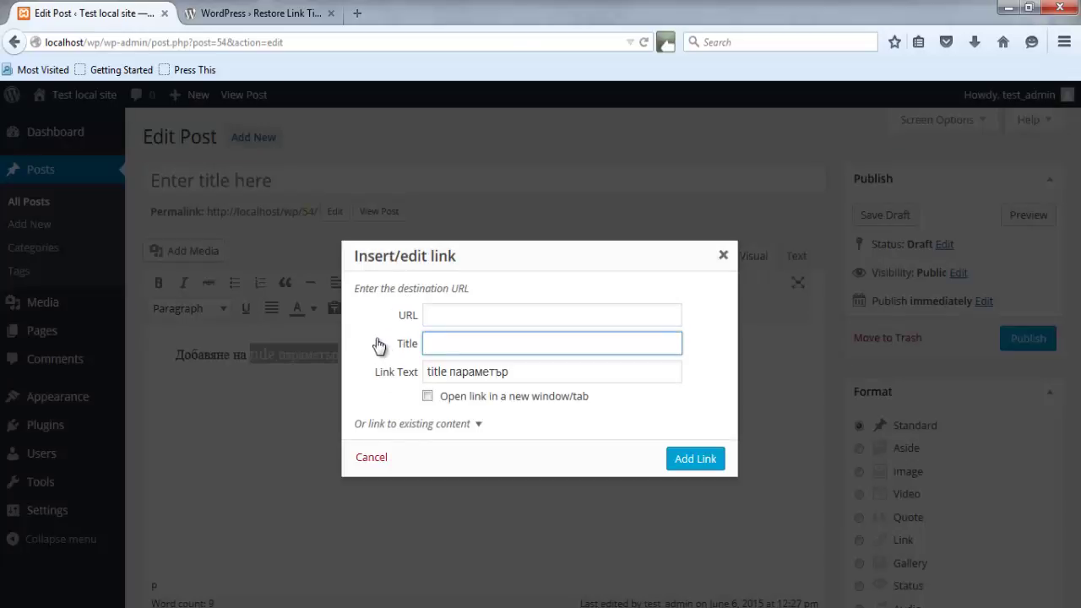